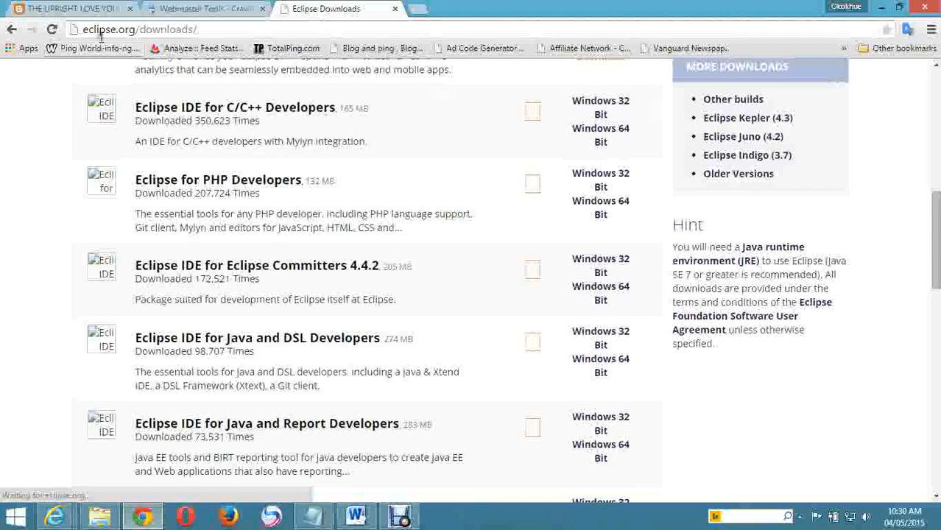
Review the Eclipse IDE for Java Developers entry on the downloads page and the operating systems offered for the release
{"action": "scroll", "coordinate": [305, 188], "scroll_direction": "up", "scroll_amount": 2}
{"action": "scroll", "coordinate": [306, 188], "scroll_direction": "up", "scroll_amount": 6}
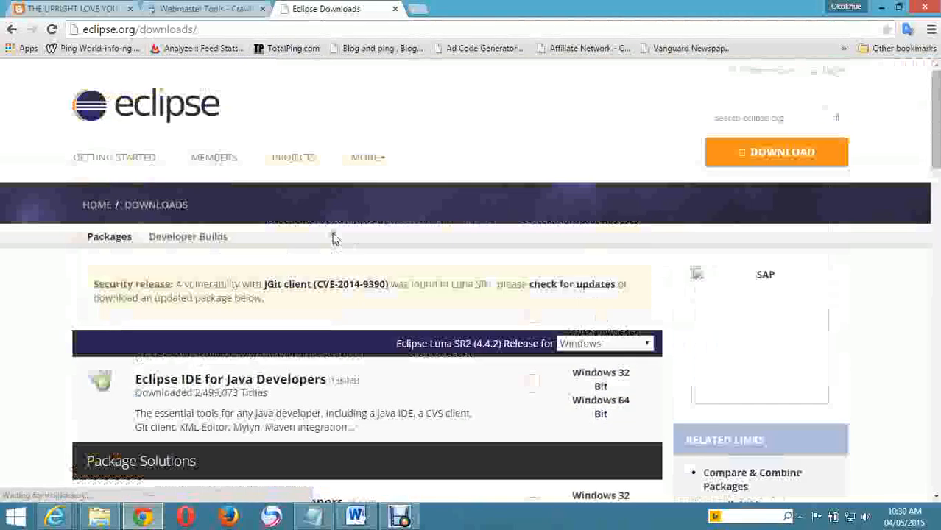
{"action": "scroll", "coordinate": [348, 330], "scroll_direction": "down", "scroll_amount": 4}
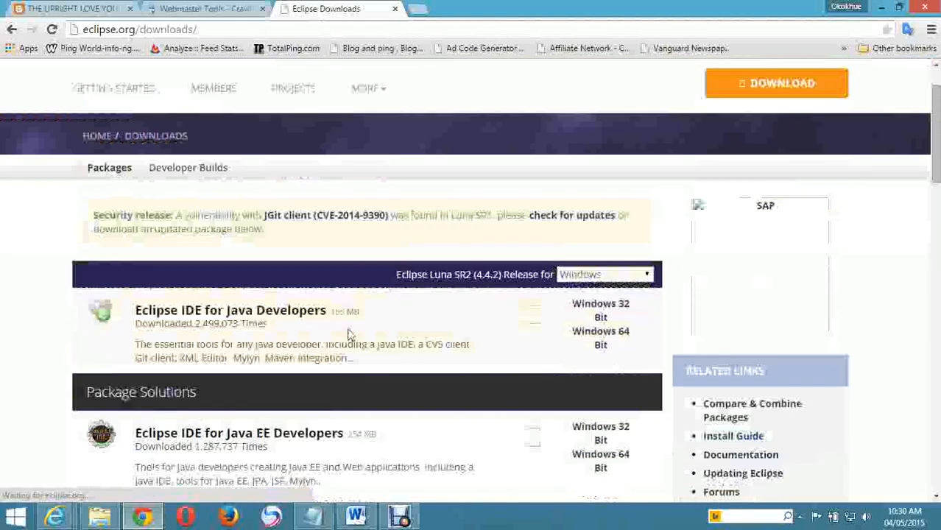
{"action": "scroll", "coordinate": [103, 390], "scroll_direction": "down", "scroll_amount": 1}
{"action": "scroll", "coordinate": [169, 338], "scroll_direction": "up", "scroll_amount": 5}
{"action": "scroll", "coordinate": [252, 358], "scroll_direction": "down", "scroll_amount": 1}
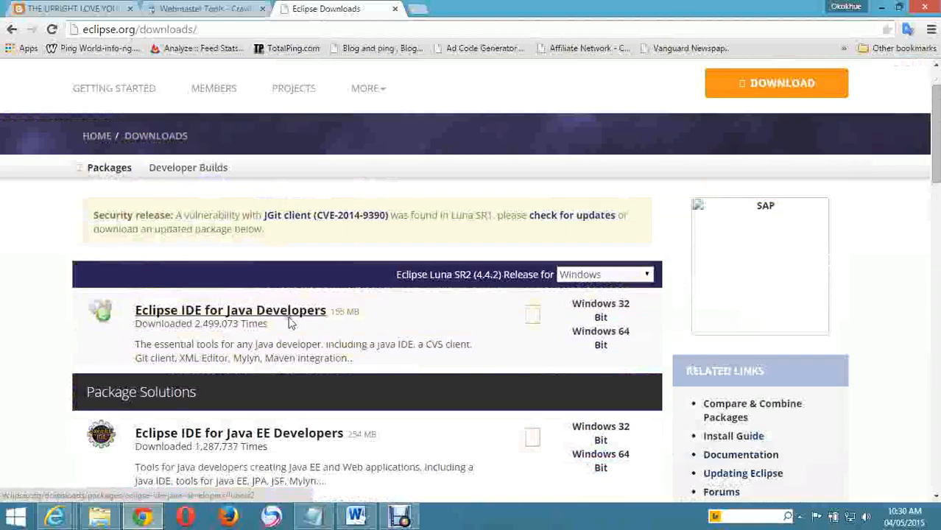
{"action": "left_click", "coordinate": [178, 315]}
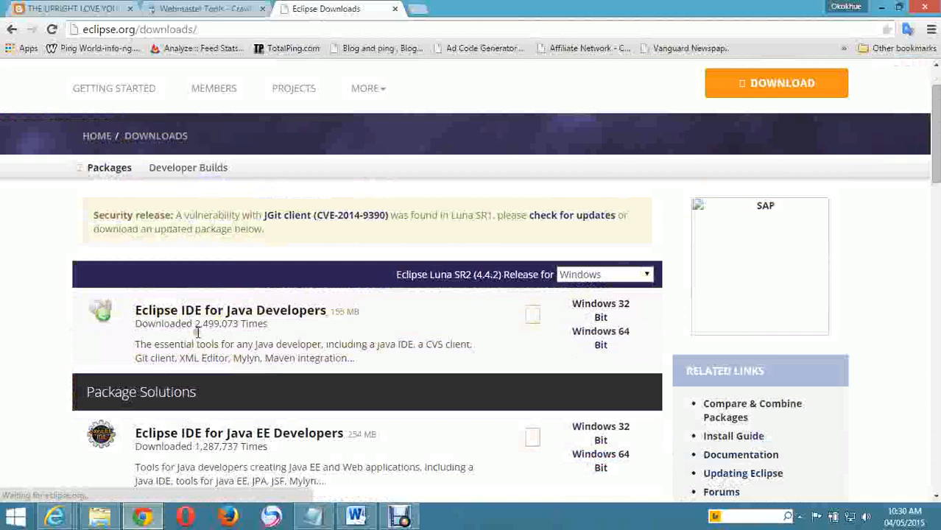
{"action": "left_click", "coordinate": [647, 274]}
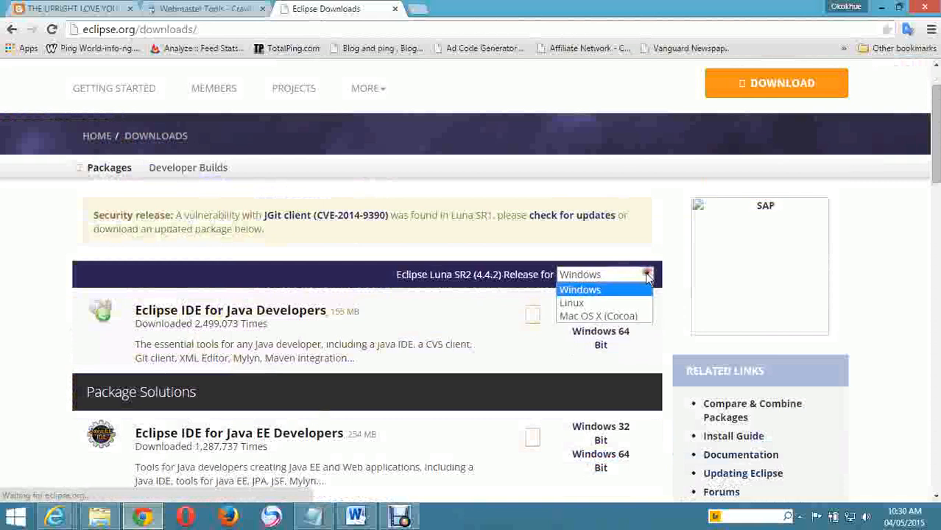
{"action": "left_click", "coordinate": [445, 345]}
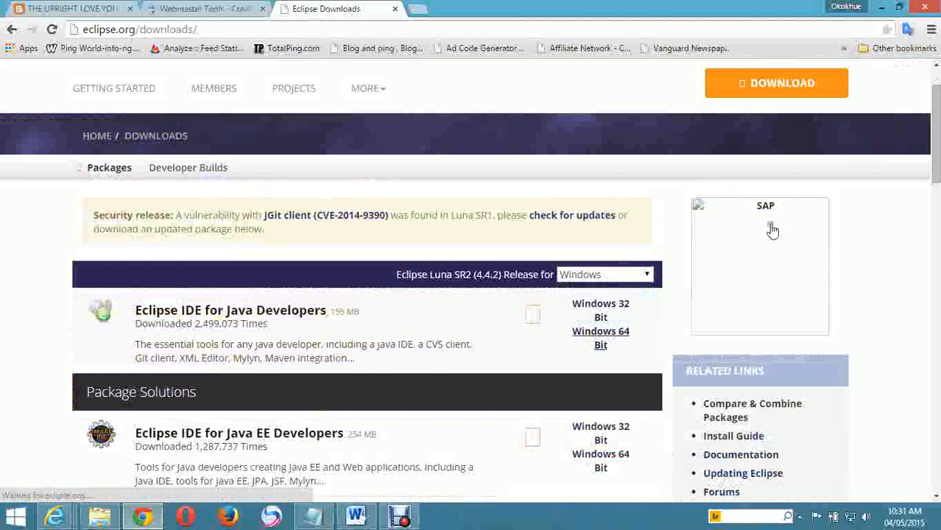
Check the computer's system type in its properties and compare it with the Windows builds on the Eclipse downloads page
{"action": "left_click", "coordinate": [881, 7]}
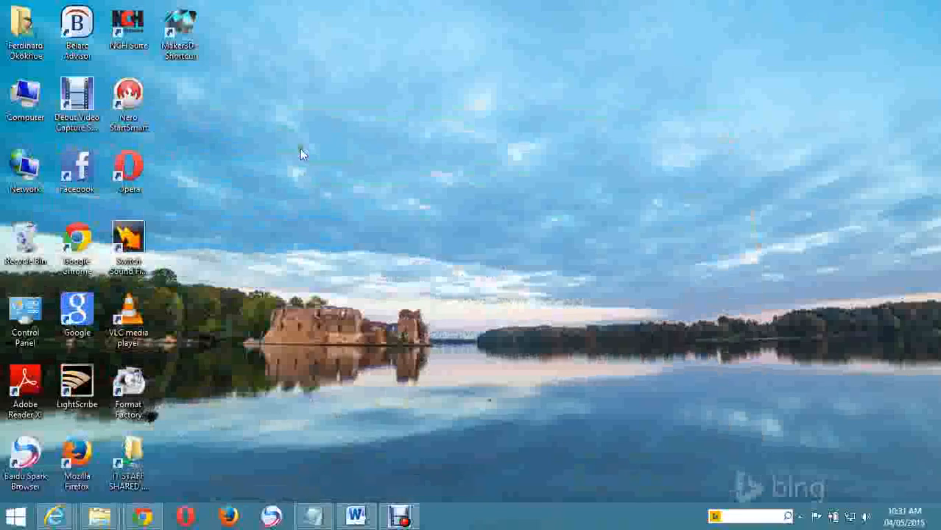
{"action": "right_click", "coordinate": [362, 158]}
{"action": "left_click", "coordinate": [396, 193]}
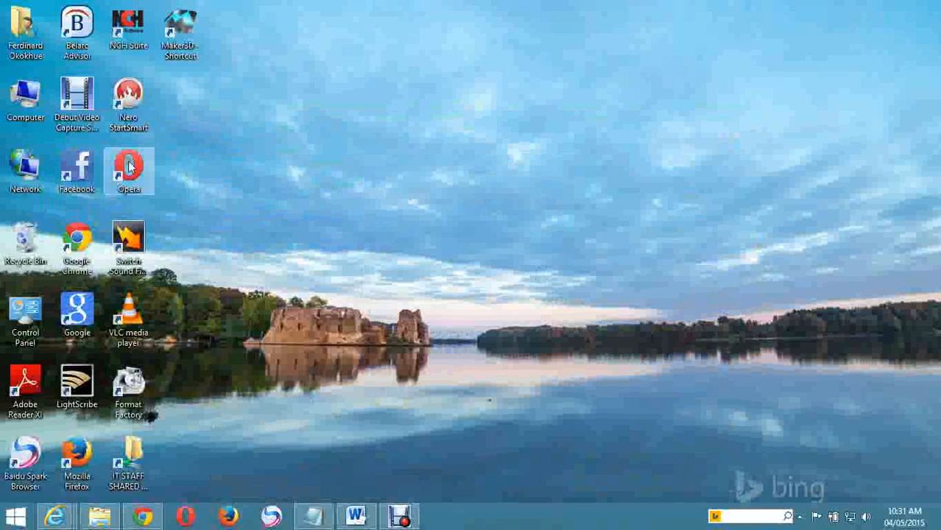
{"action": "right_click", "coordinate": [26, 117]}
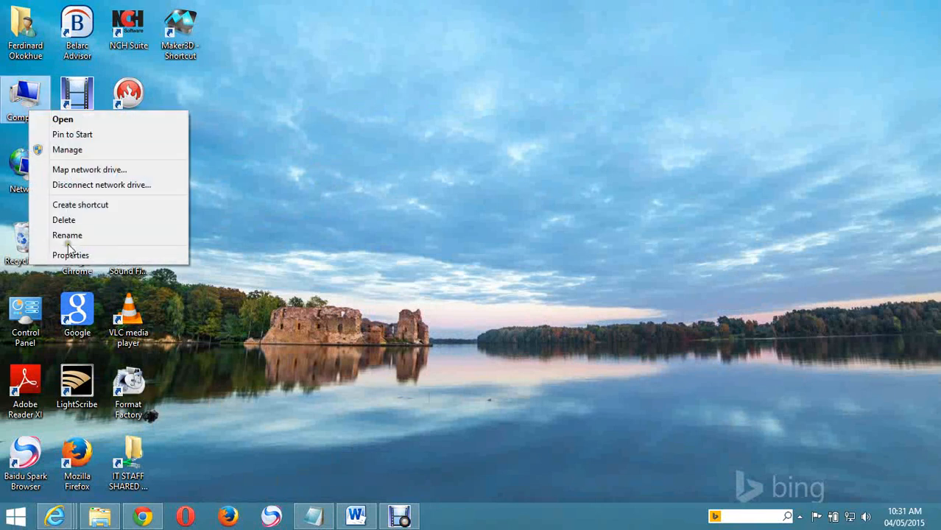
{"action": "left_click", "coordinate": [72, 255]}
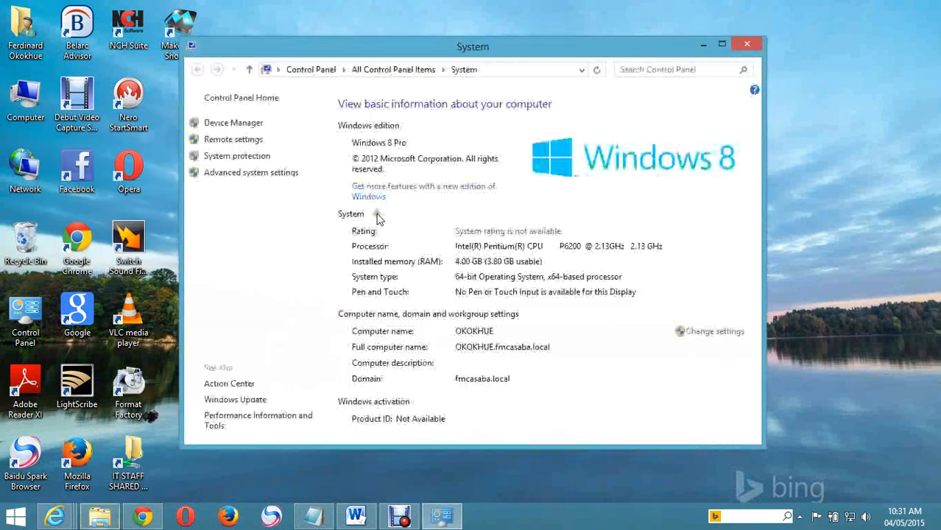
{"action": "left_click", "coordinate": [722, 44]}
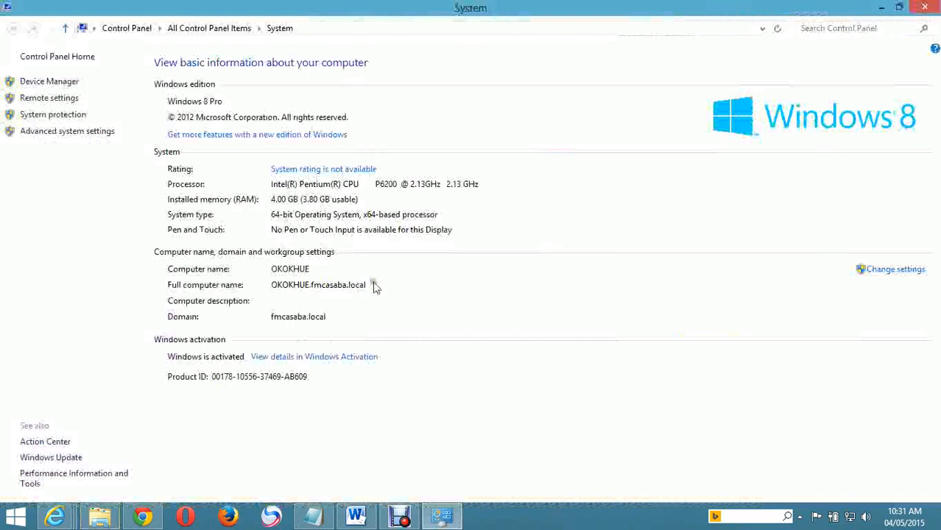
{"action": "left_click", "coordinate": [881, 9]}
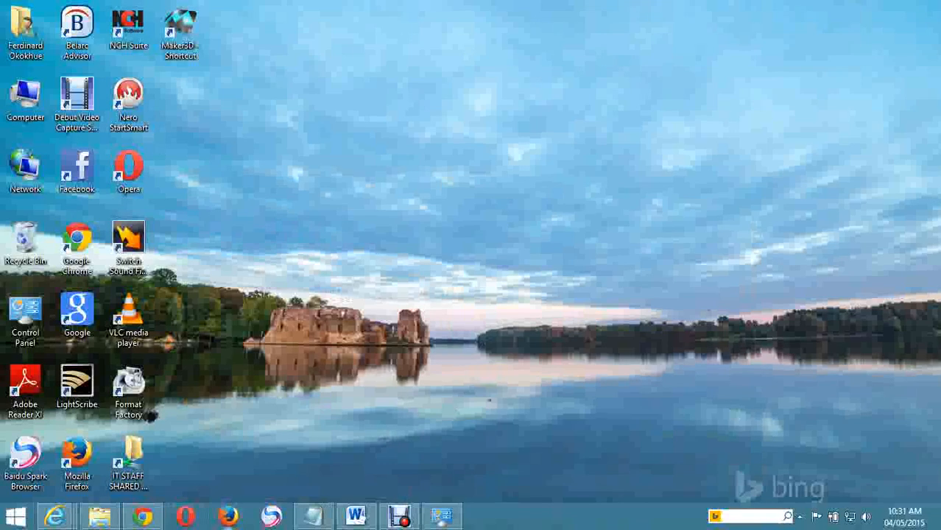
{"action": "left_click", "coordinate": [142, 516]}
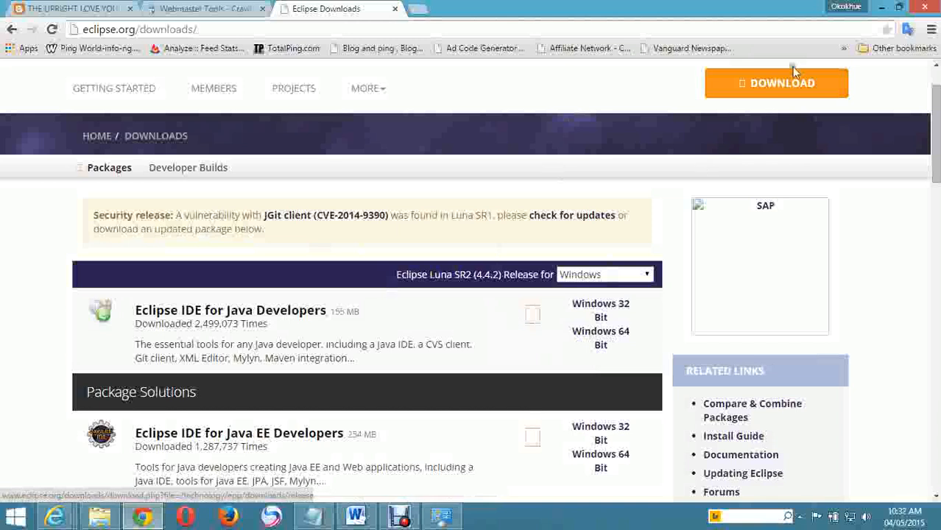
{"action": "left_click", "coordinate": [881, 11]}
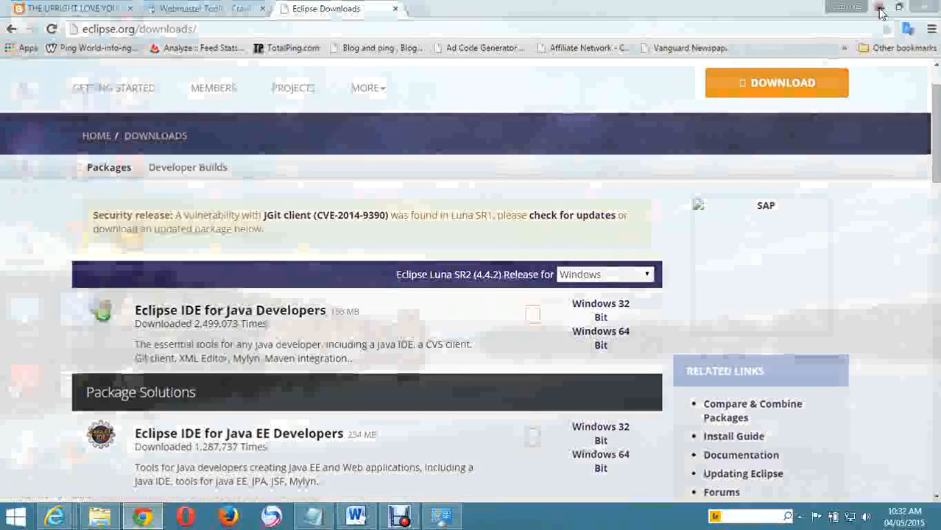
Open the apps folder inside the personal folder on the MEDIA AND FILES (D:) drive
{"action": "left_click", "coordinate": [16, 518]}
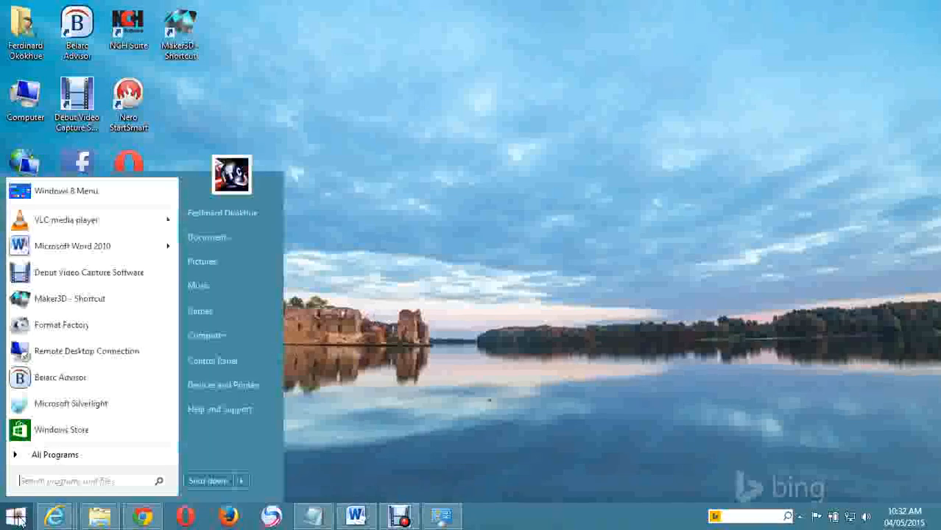
{"action": "left_click", "coordinate": [228, 337]}
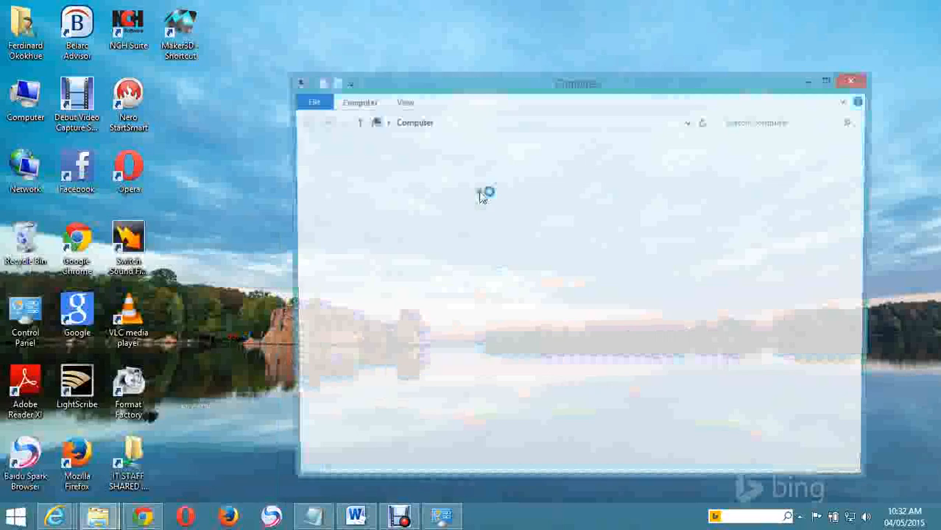
{"action": "double_click", "coordinate": [671, 185]}
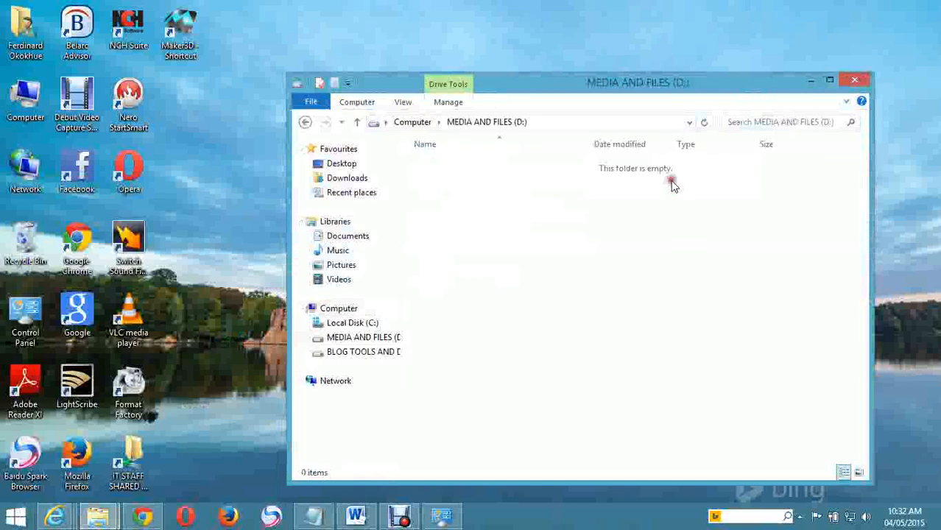
{"action": "left_click", "coordinate": [460, 239]}
{"action": "double_click", "coordinate": [460, 239]}
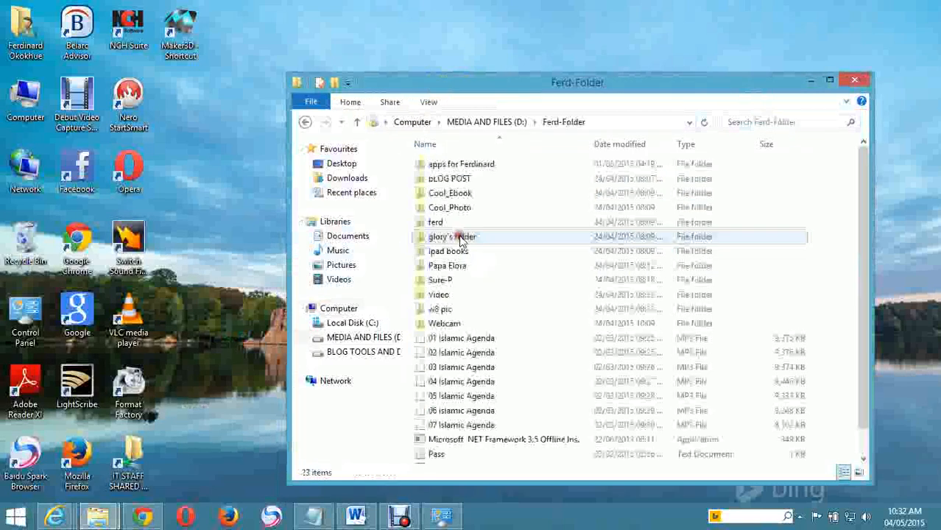
{"action": "scroll", "coordinate": [475, 290], "scroll_direction": "down", "scroll_amount": 1}
{"action": "scroll", "coordinate": [479, 309], "scroll_direction": "up", "scroll_amount": 1}
{"action": "double_click", "coordinate": [471, 161]}
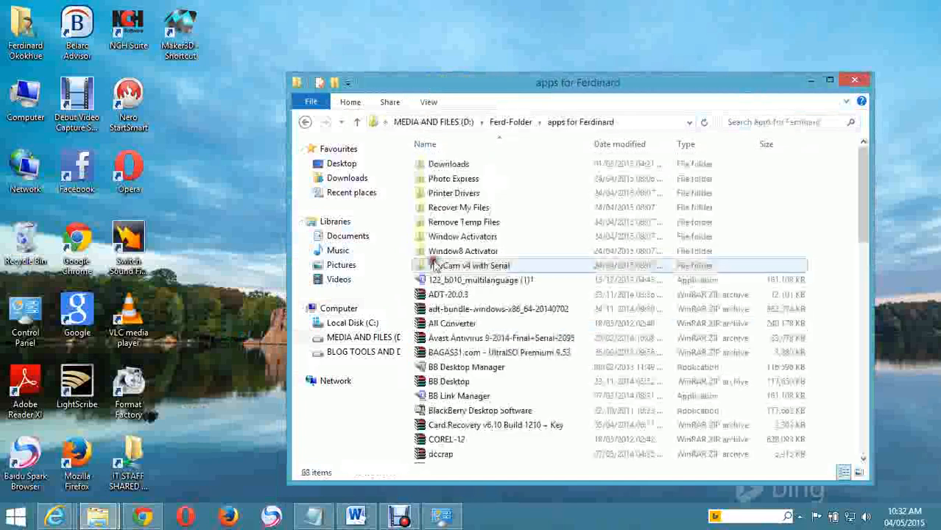
Locate the eclipse-java-luna-SR1-win32-x86_64 archive in the apps folder and open it in WinRAR
{"action": "scroll", "coordinate": [486, 361], "scroll_direction": "down", "scroll_amount": 5}
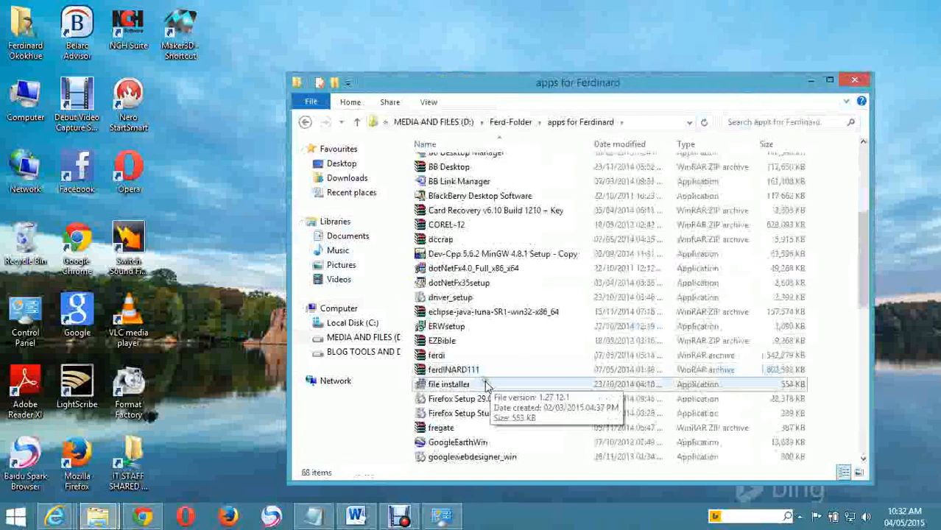
{"action": "scroll", "coordinate": [494, 378], "scroll_direction": "down", "scroll_amount": 3}
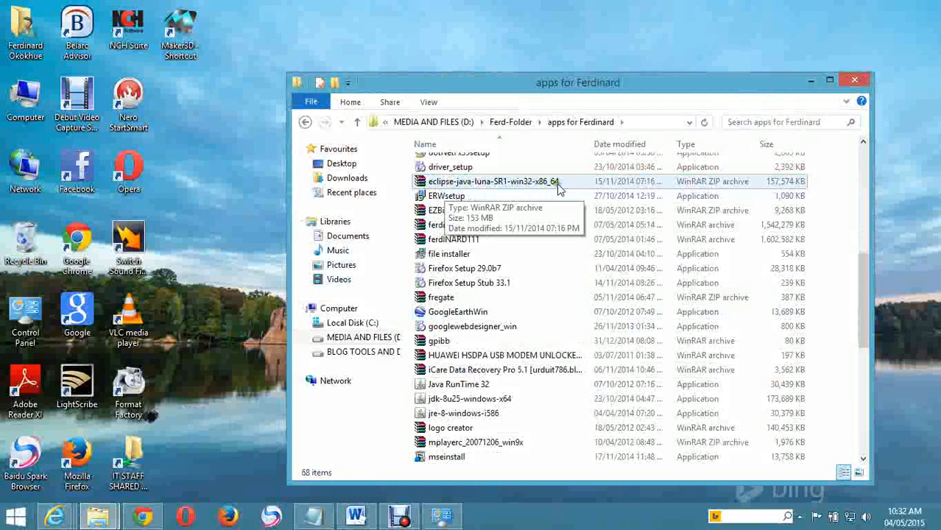
{"action": "left_click", "coordinate": [453, 182]}
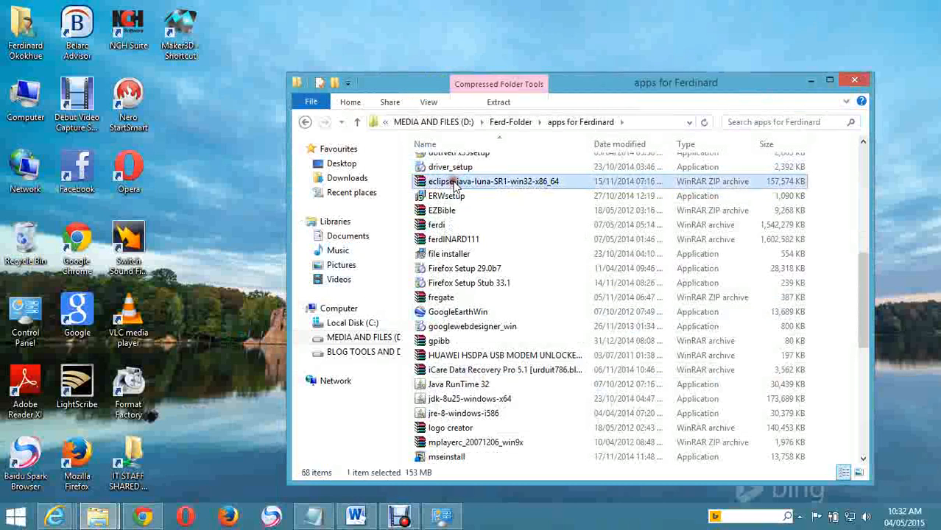
{"action": "double_click", "coordinate": [454, 182]}
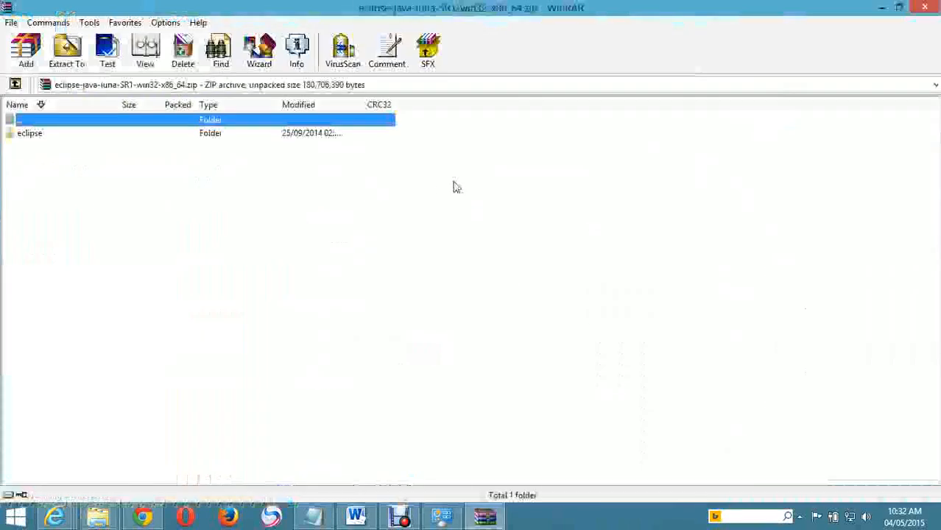
{"action": "left_click", "coordinate": [25, 139]}
{"action": "right_click", "coordinate": [26, 139]}
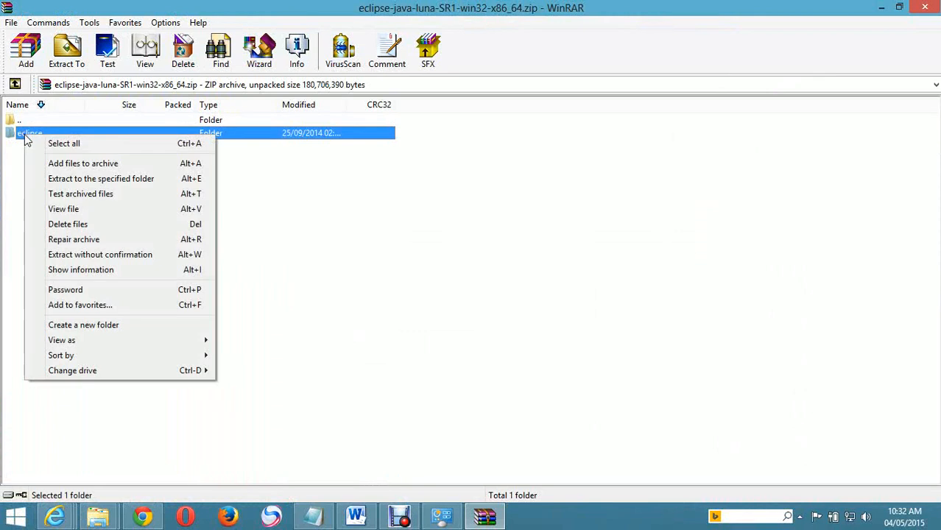
{"action": "left_click", "coordinate": [316, 277]}
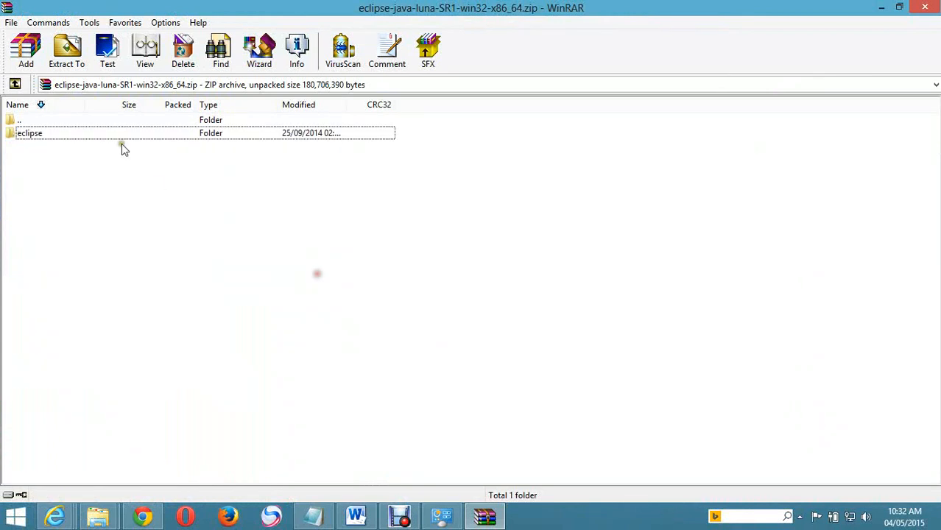
{"action": "left_click", "coordinate": [65, 60]}
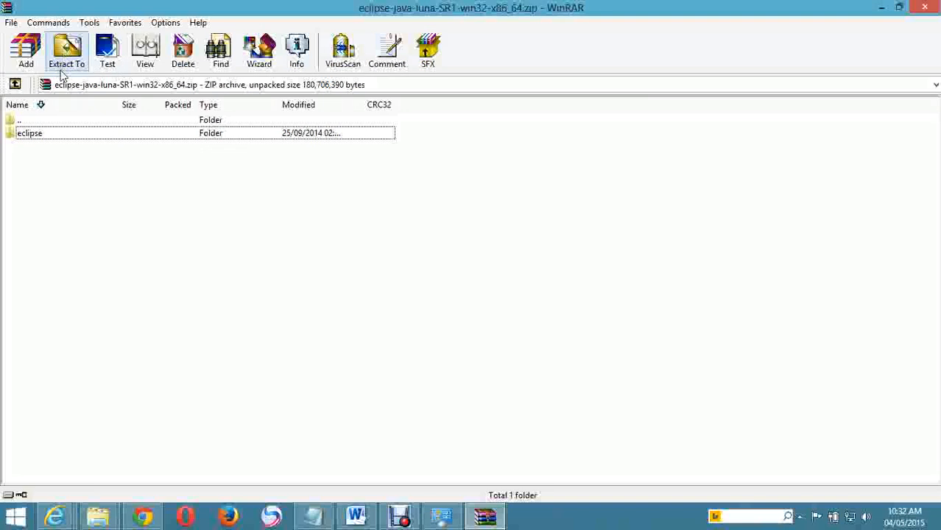
Extract the eclipse folder from the archive to the Desktop
{"action": "left_click", "coordinate": [33, 135]}
{"action": "left_click", "coordinate": [72, 61]}
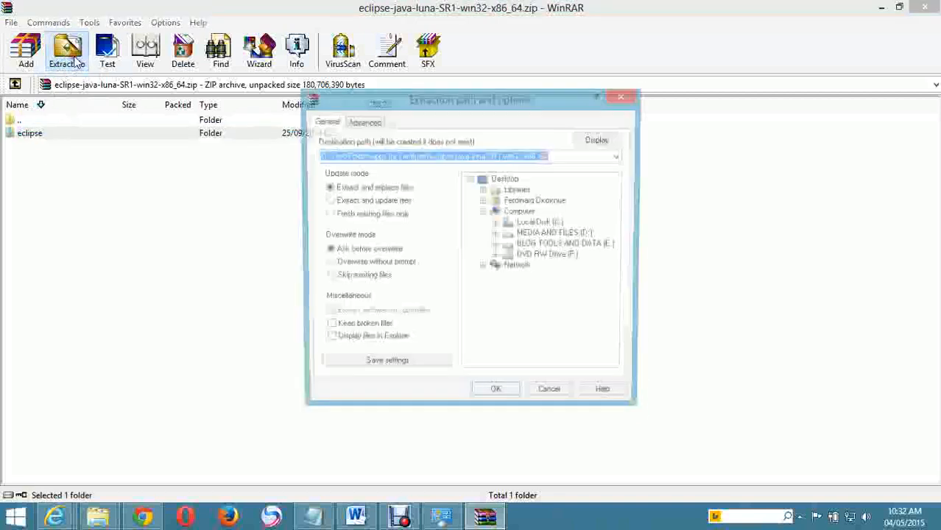
{"action": "left_click", "coordinate": [505, 179]}
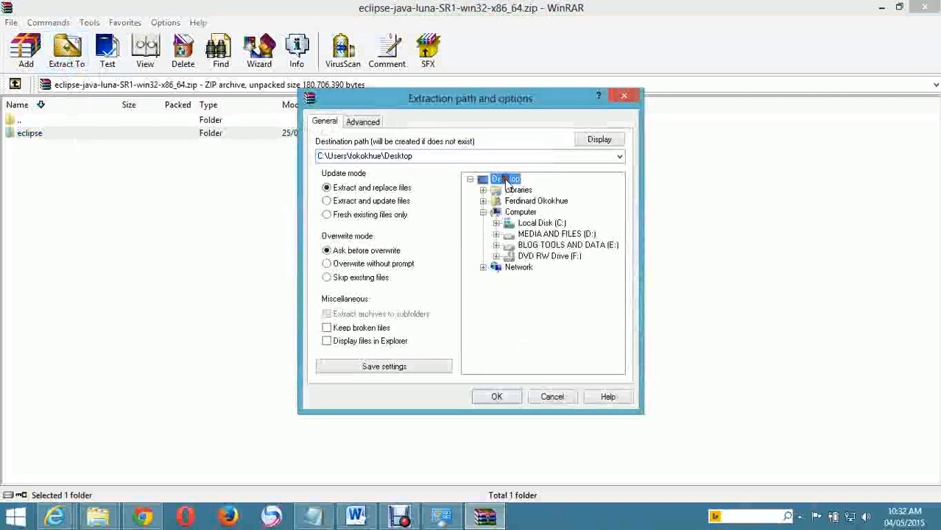
{"action": "left_click", "coordinate": [497, 398]}
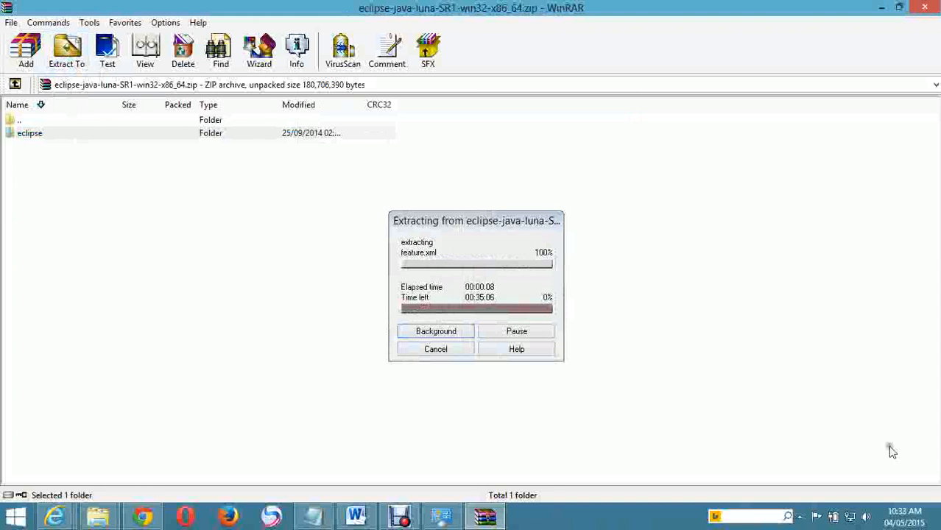
{"action": "left_click", "coordinate": [800, 517]}
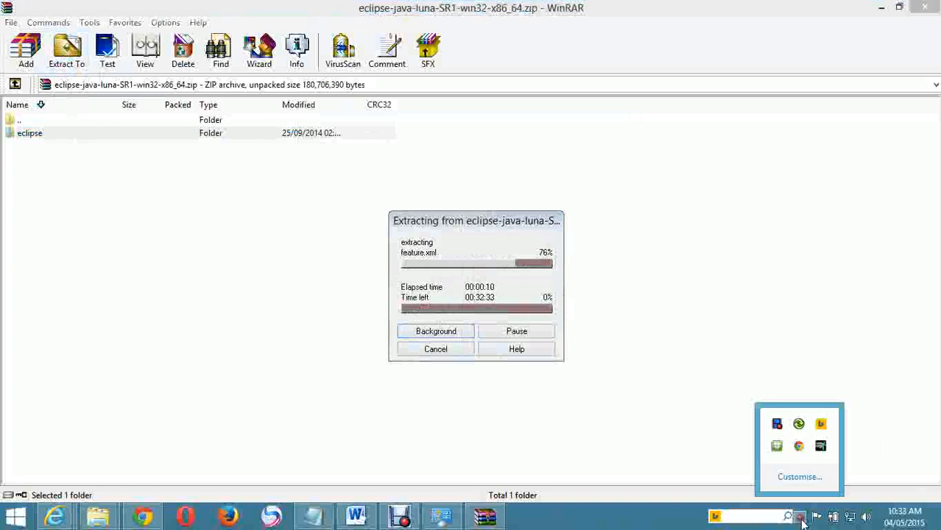
{"action": "right_click", "coordinate": [776, 431]}
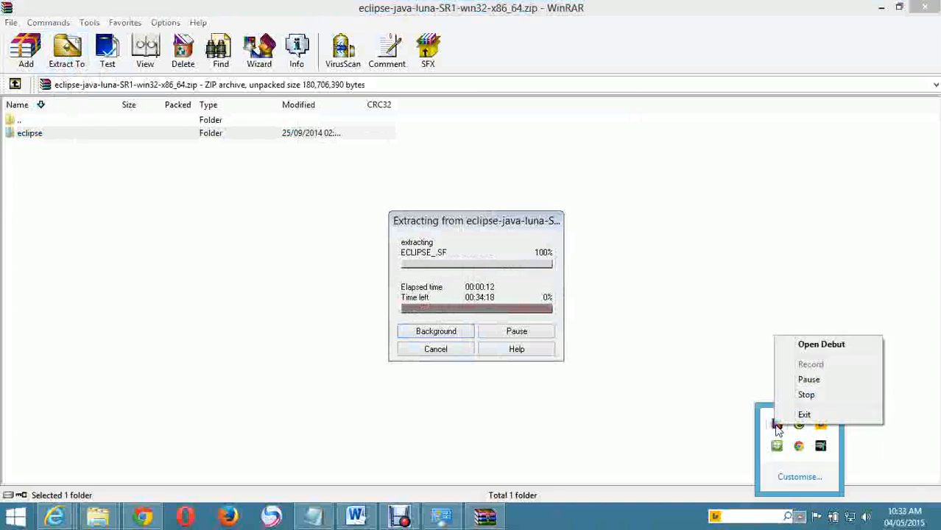
{"action": "left_click", "coordinate": [806, 379]}
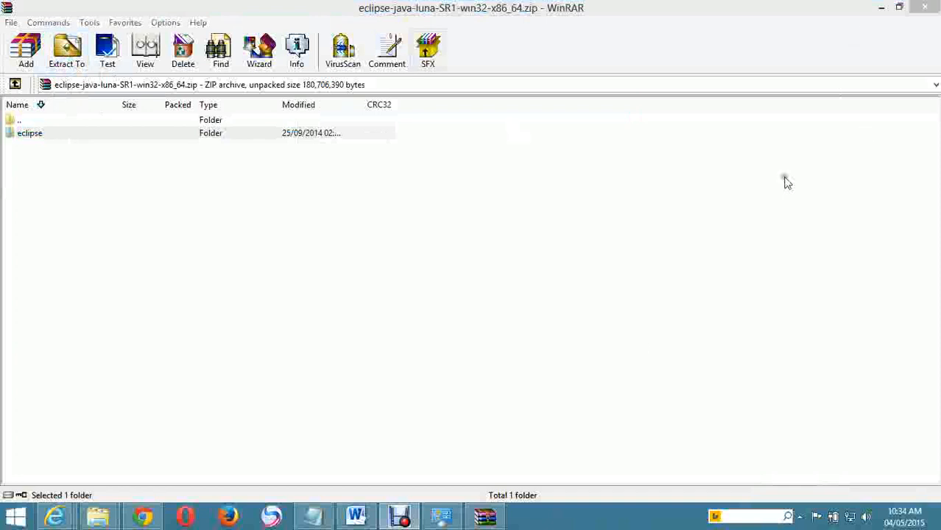
Inspect the contents of the extracted eclipse folder on the desktop and close its window
{"action": "left_click", "coordinate": [881, 7]}
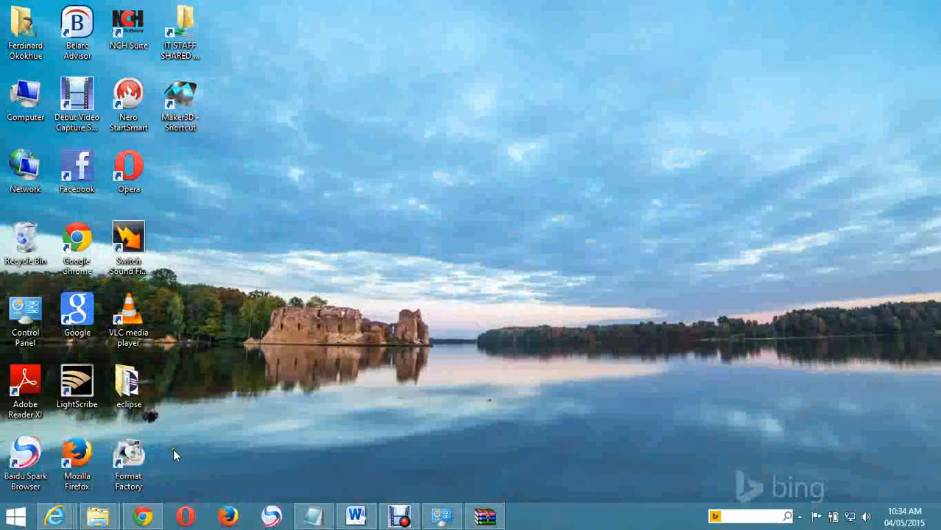
{"action": "double_click", "coordinate": [130, 395]}
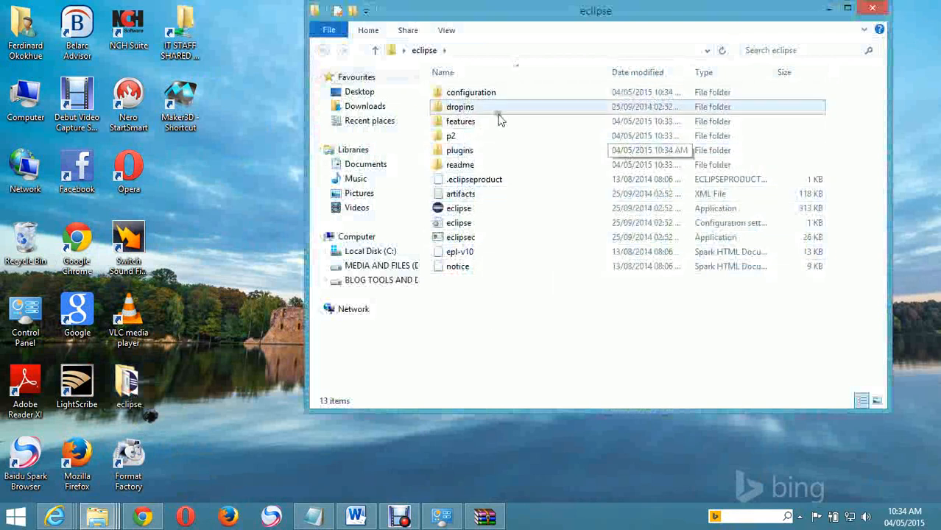
{"action": "left_click", "coordinate": [872, 8]}
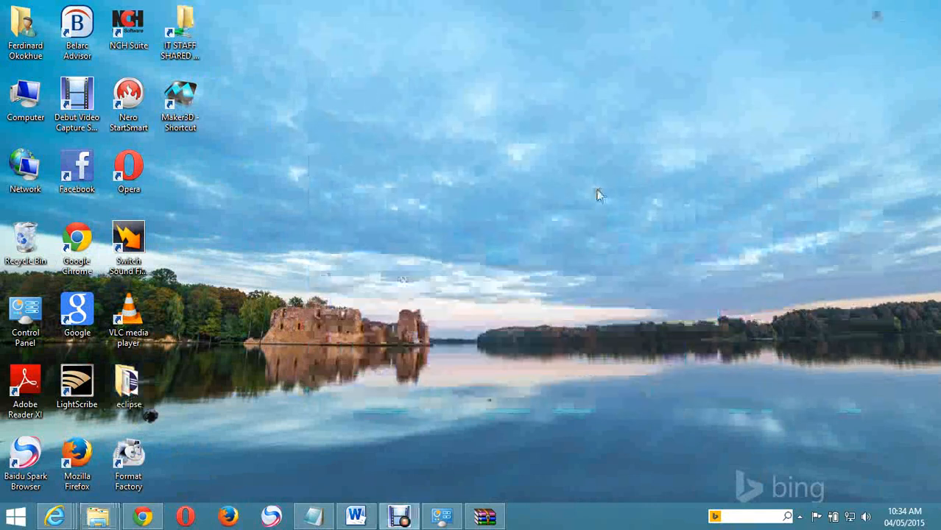
Cut the eclipse folder from the desktop and open the Local Disk (C:) drive
{"action": "right_click", "coordinate": [133, 393]}
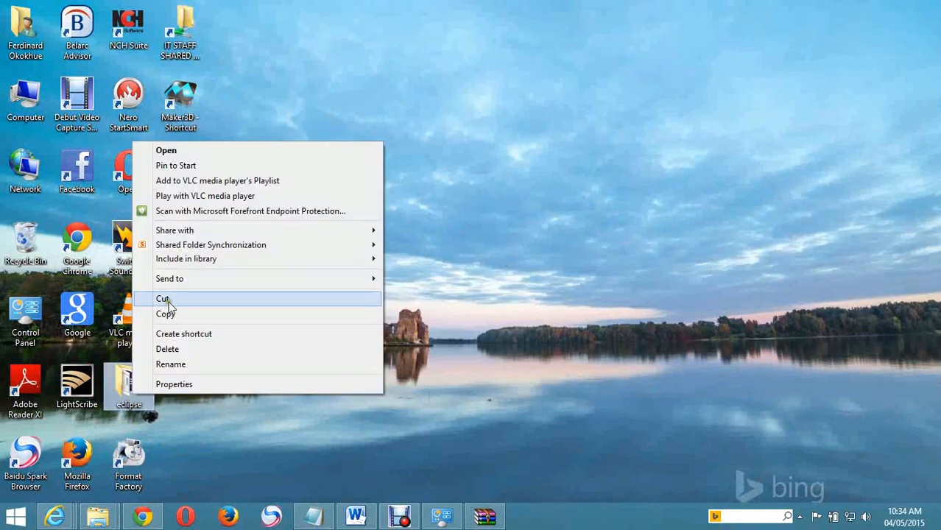
{"action": "left_click", "coordinate": [169, 300]}
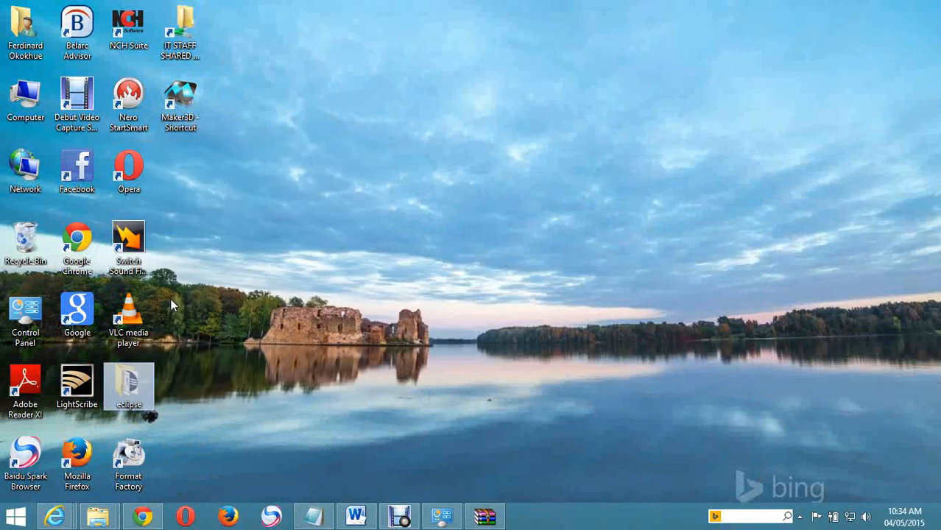
{"action": "left_click", "coordinate": [18, 518]}
{"action": "left_click", "coordinate": [235, 336]}
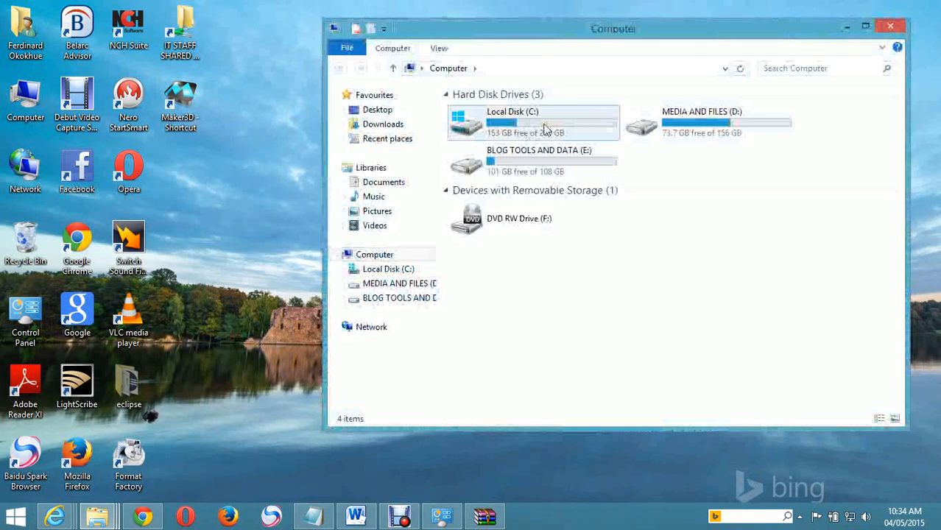
{"action": "double_click", "coordinate": [545, 129]}
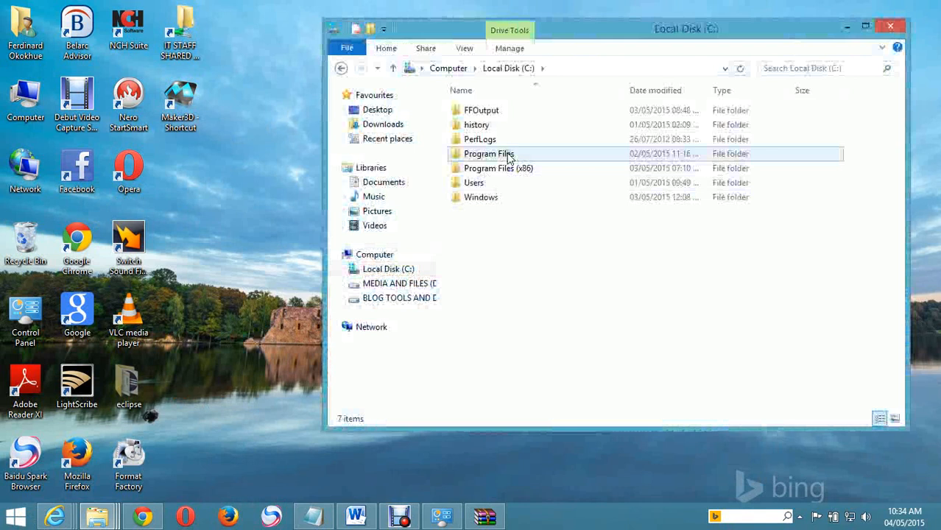
Look through the Program Files and Program Files (x86) folders on the C: drive, returning to the drive's root
{"action": "mouse_move", "coordinate": [507, 156]}
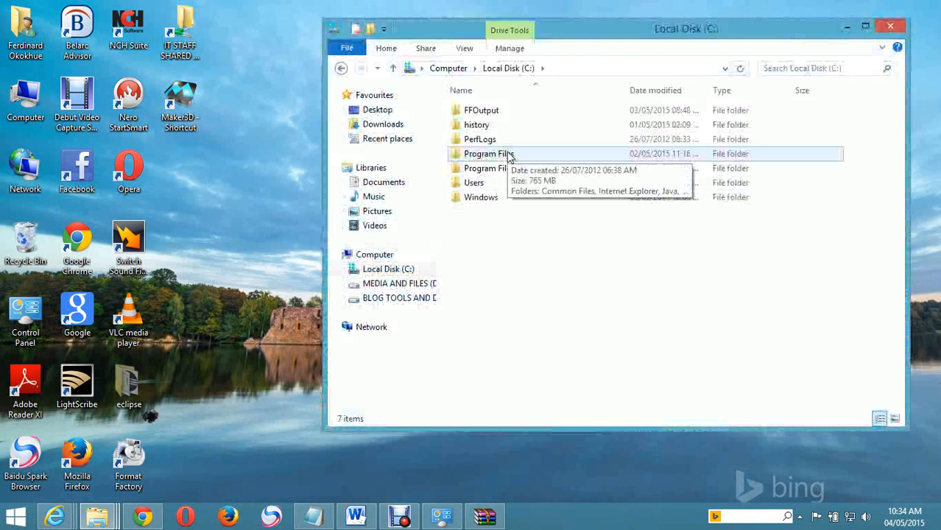
{"action": "double_click", "coordinate": [506, 154]}
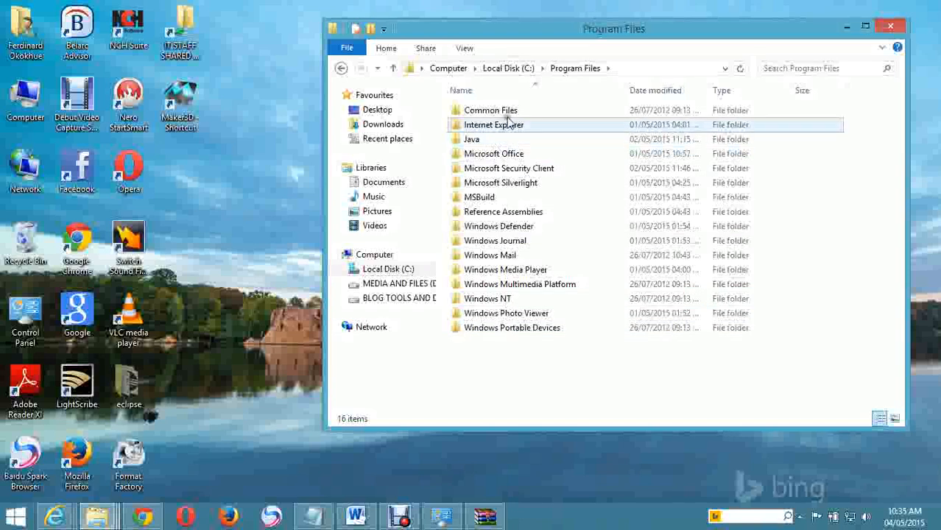
{"action": "left_click", "coordinate": [341, 68]}
{"action": "double_click", "coordinate": [515, 170]}
{"action": "scroll", "coordinate": [530, 283], "scroll_direction": "down", "scroll_amount": 1}
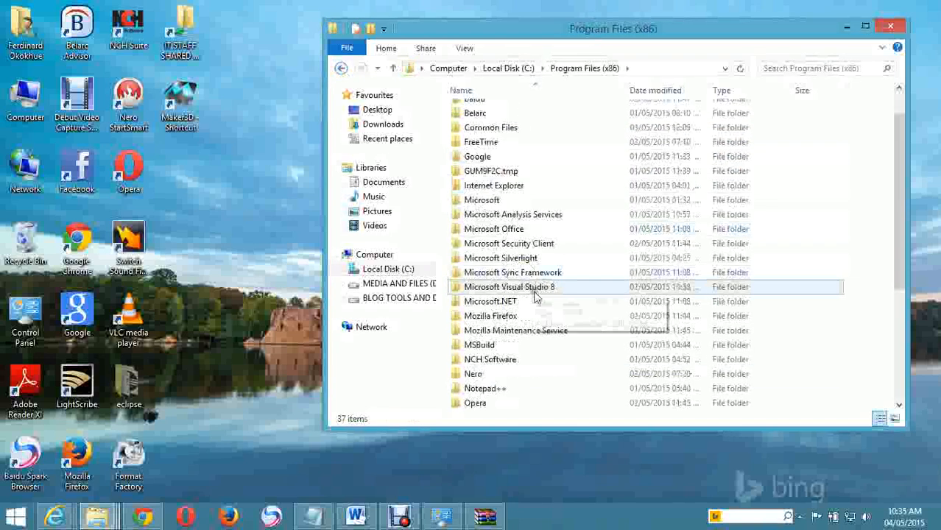
{"action": "scroll", "coordinate": [493, 210], "scroll_direction": "up", "scroll_amount": 1}
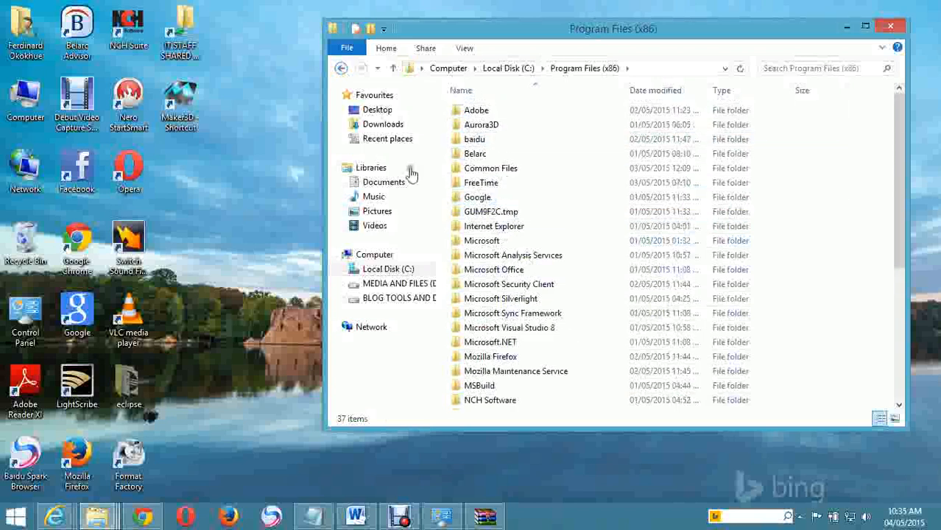
{"action": "left_click", "coordinate": [341, 68]}
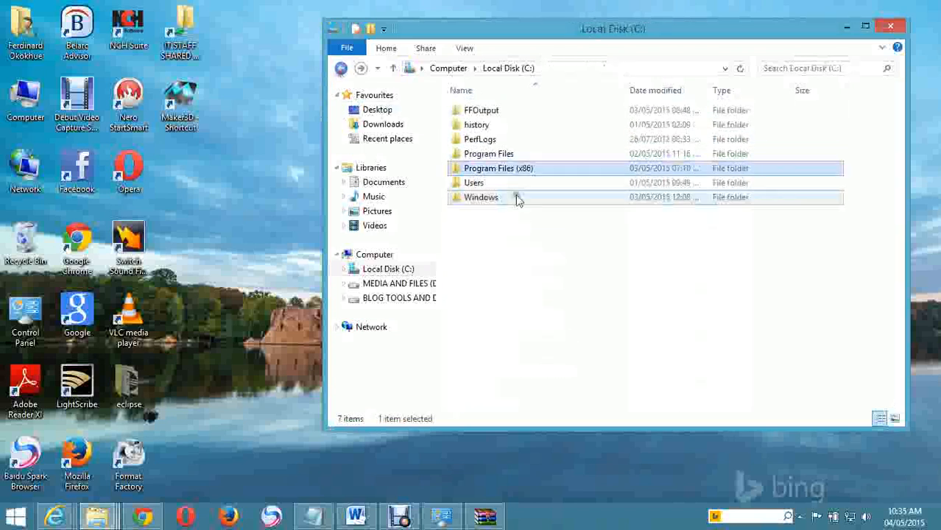
Paste the cut eclipse folder into Program Files on the C: drive, granting administrator permission for the move
{"action": "double_click", "coordinate": [507, 156]}
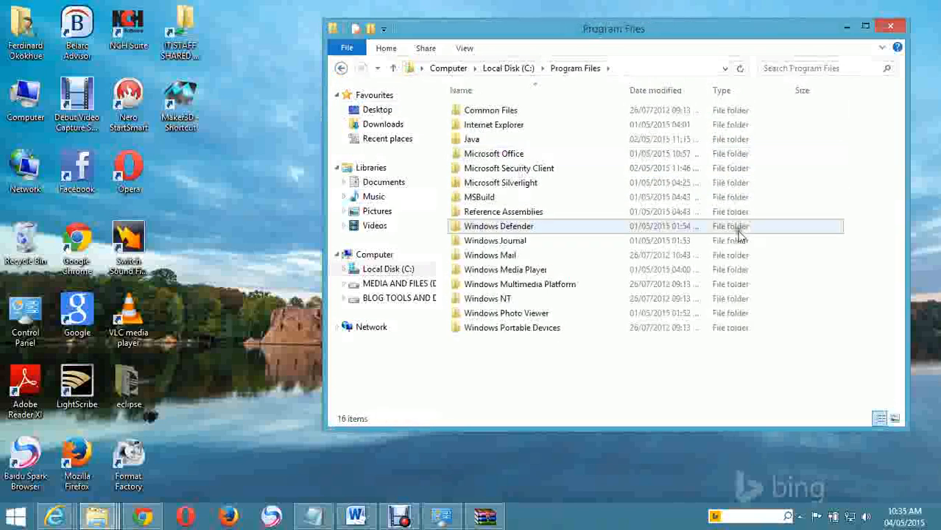
{"action": "right_click", "coordinate": [859, 141]}
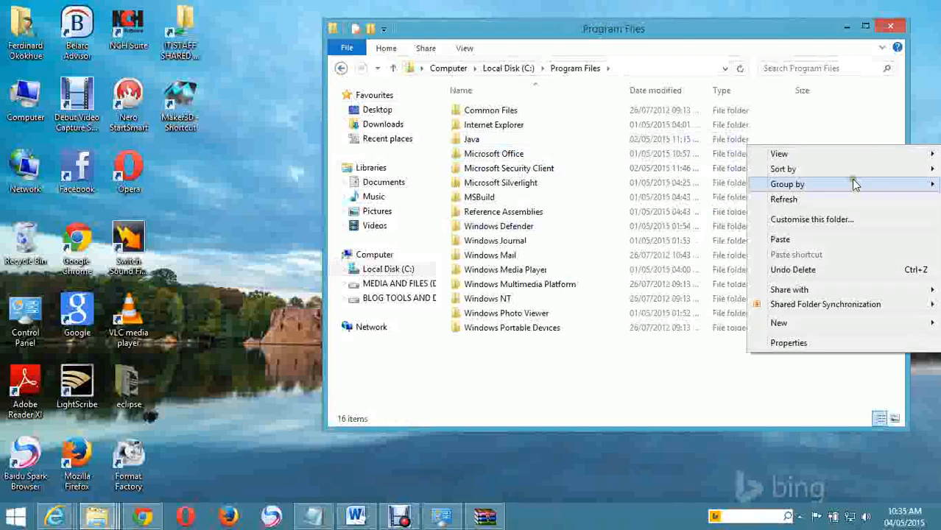
{"action": "left_click", "coordinate": [781, 238]}
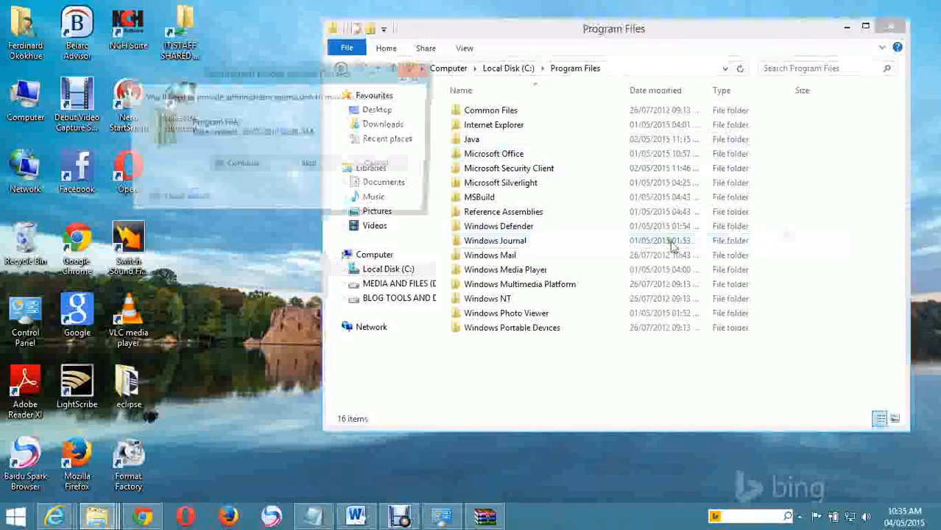
{"action": "left_click", "coordinate": [233, 169]}
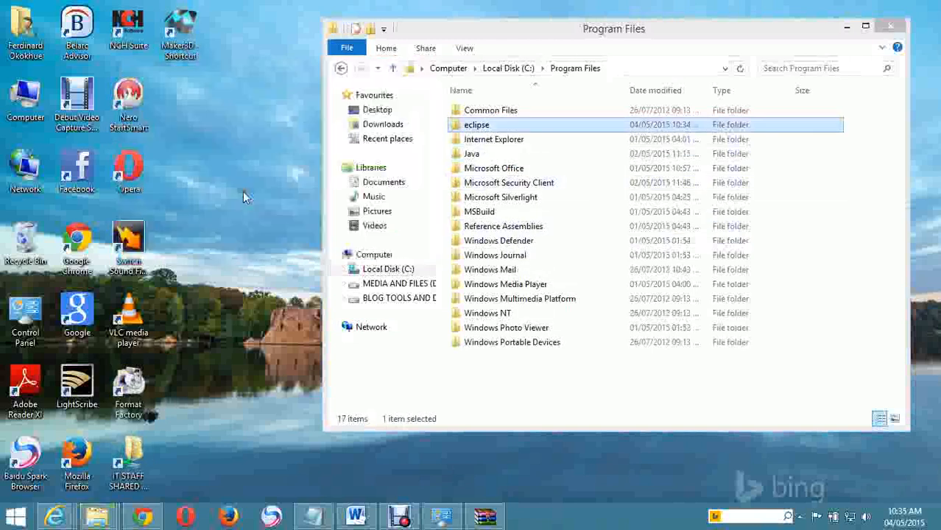
Create a desktop shortcut to the eclipse application inside the moved eclipse folder and close the folder window
{"action": "mouse_move", "coordinate": [495, 131]}
{"action": "double_click", "coordinate": [495, 129]}
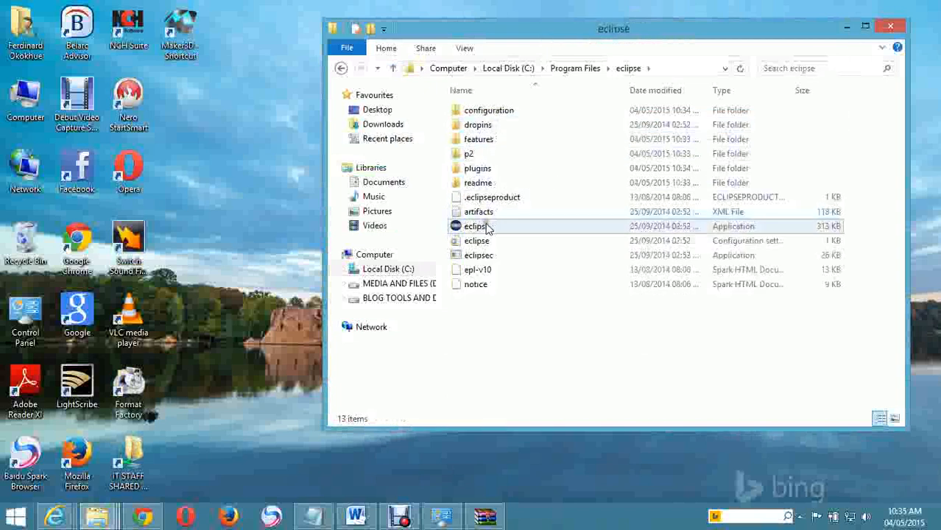
{"action": "mouse_move", "coordinate": [488, 231]}
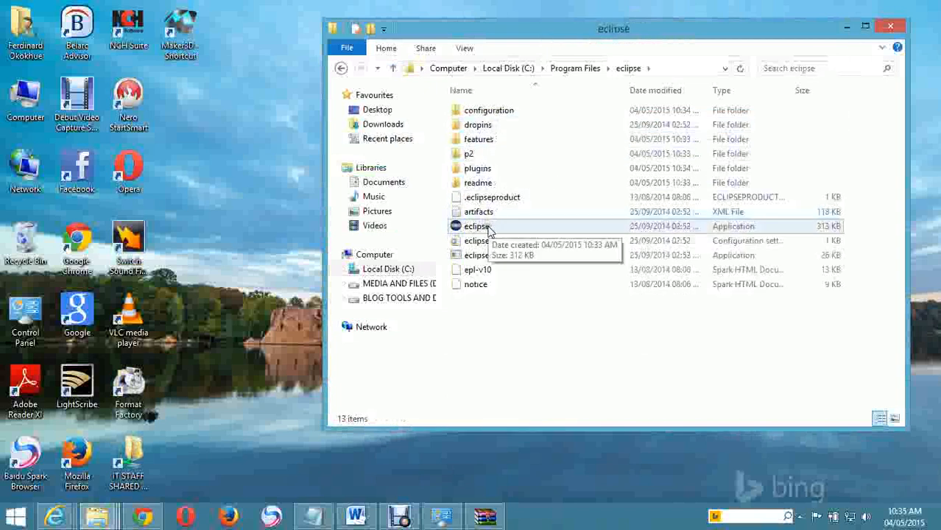
{"action": "right_click", "coordinate": [485, 228]}
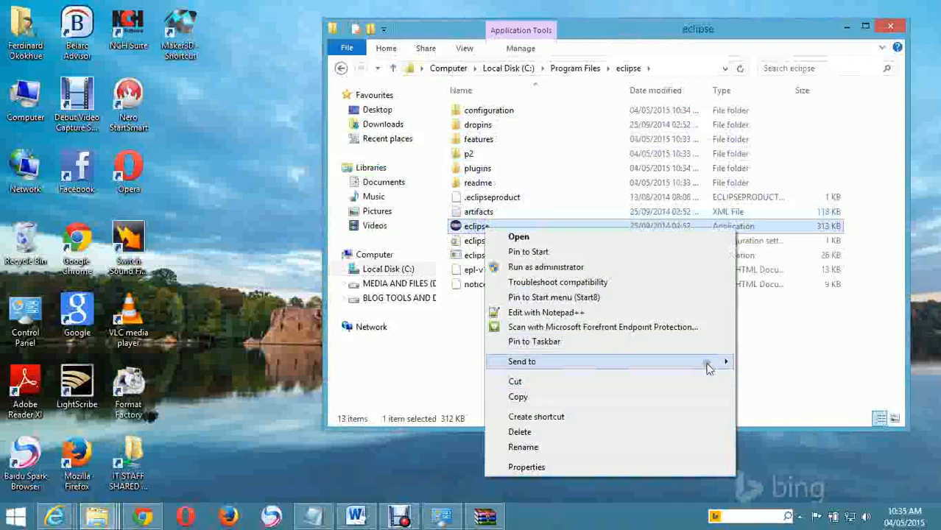
{"action": "mouse_move", "coordinate": [712, 361]}
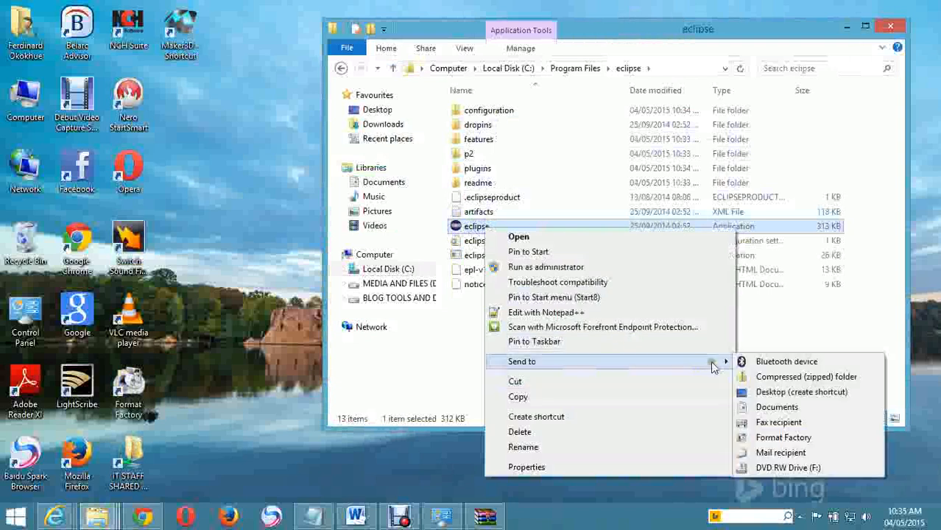
{"action": "left_click", "coordinate": [807, 395]}
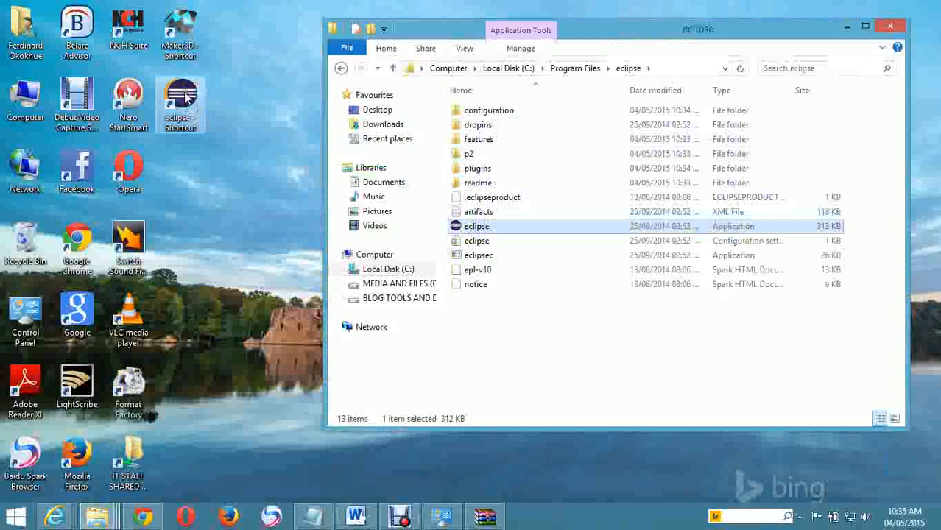
{"action": "left_click", "coordinate": [890, 26]}
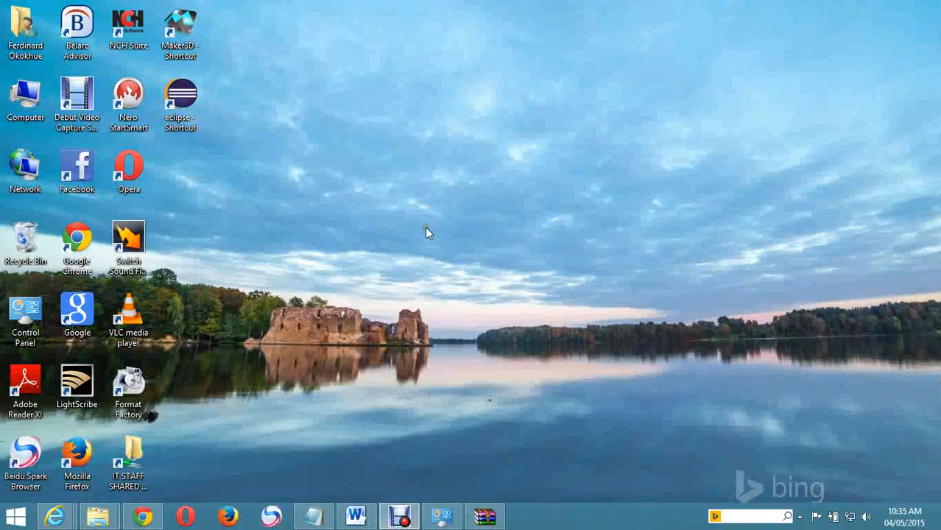
{"action": "left_click", "coordinate": [800, 517]}
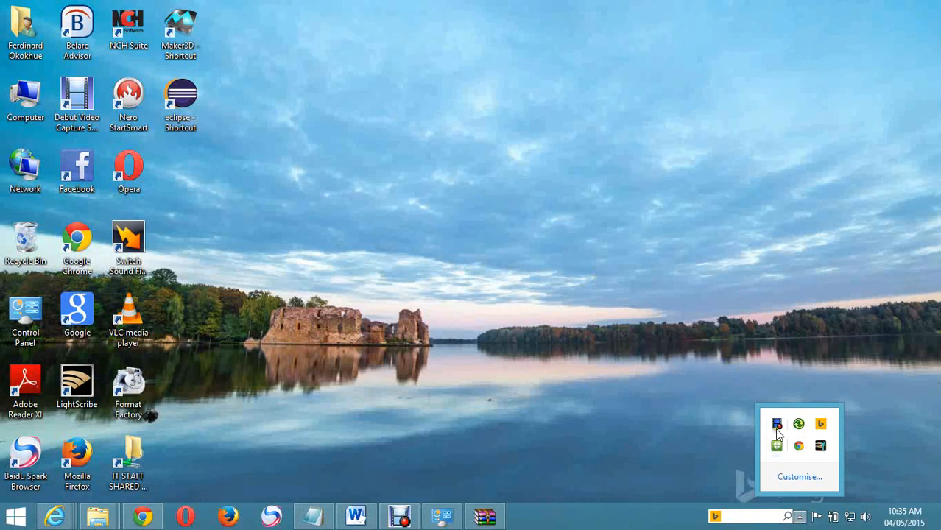
{"action": "right_click", "coordinate": [776, 427]}
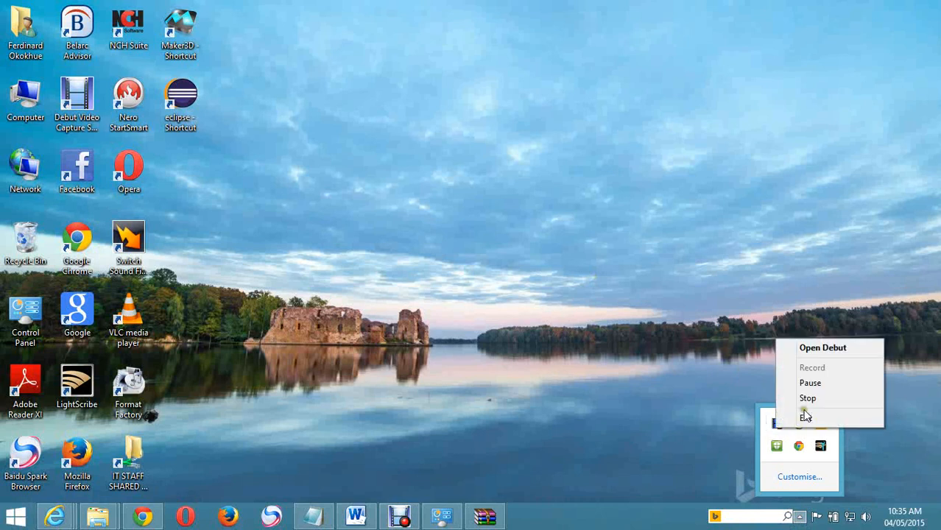